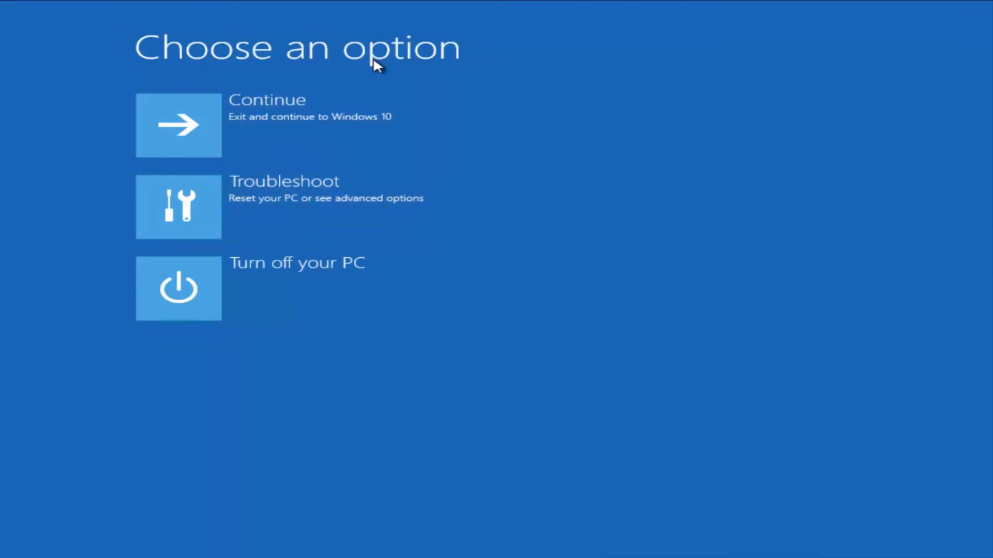
# Go through Troubleshoot and Advanced options to launch System Restore.
pyautogui.click(195, 210)
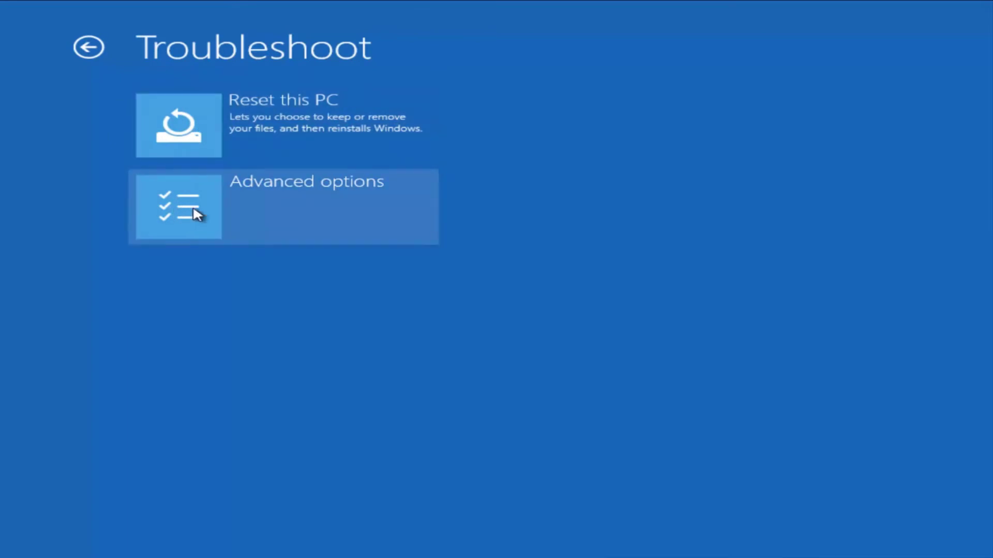
pyautogui.click(376, 194)
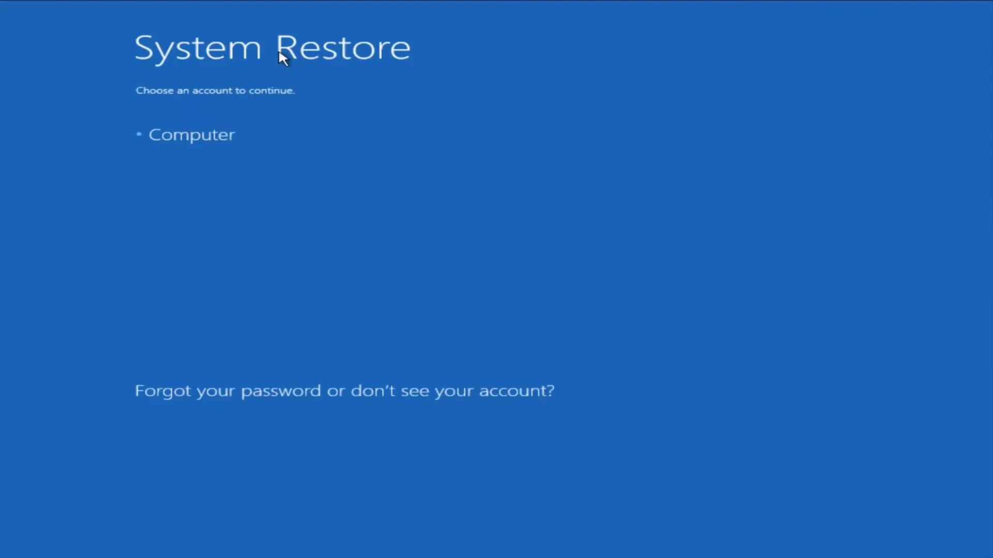
# Sign in as the Computer account and submit its password to start System Restore.
pyautogui.click(171, 144)
pyautogui.write('*******')
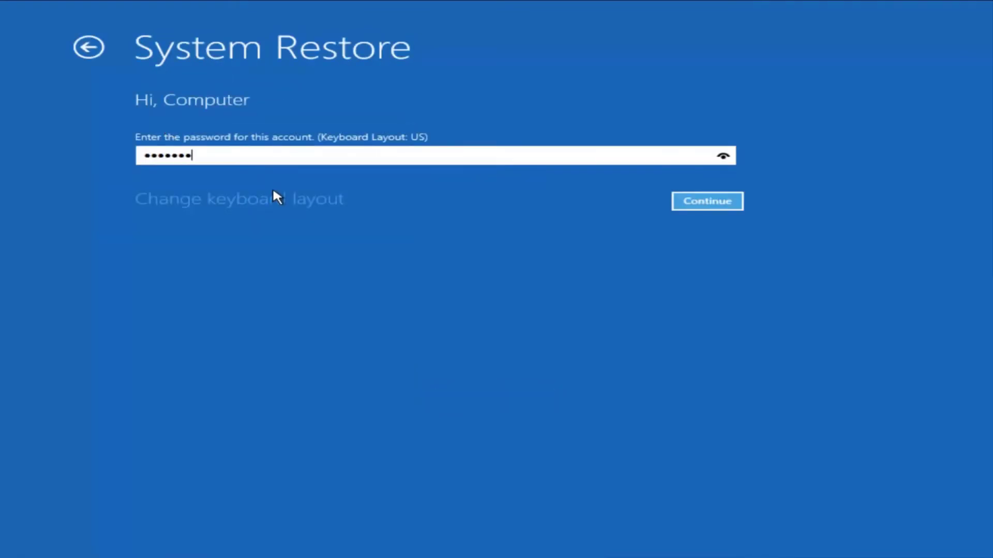
pyautogui.write('**')
pyautogui.click(676, 201)
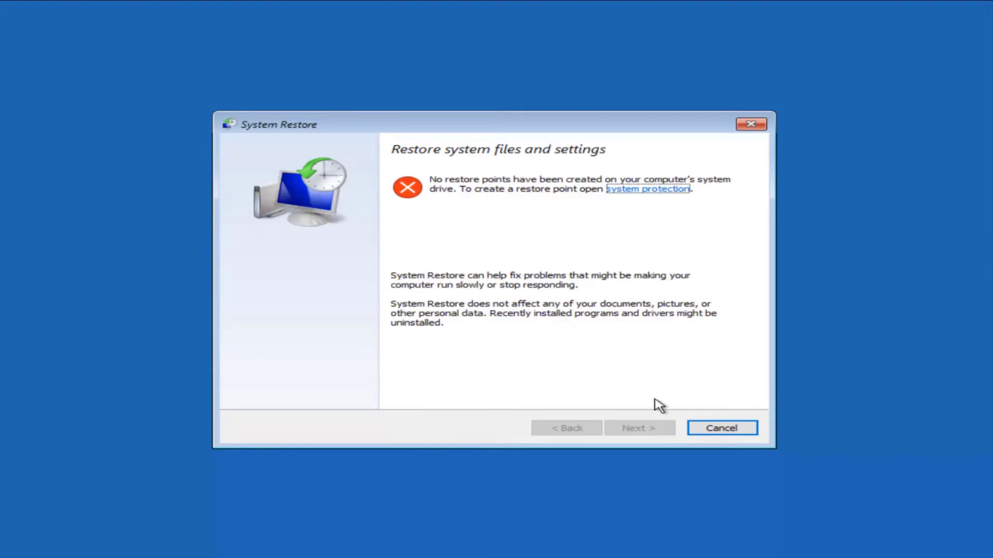
# Cancel System Restore, then open and cancel Go back to the previous build.
pyautogui.click(698, 432)
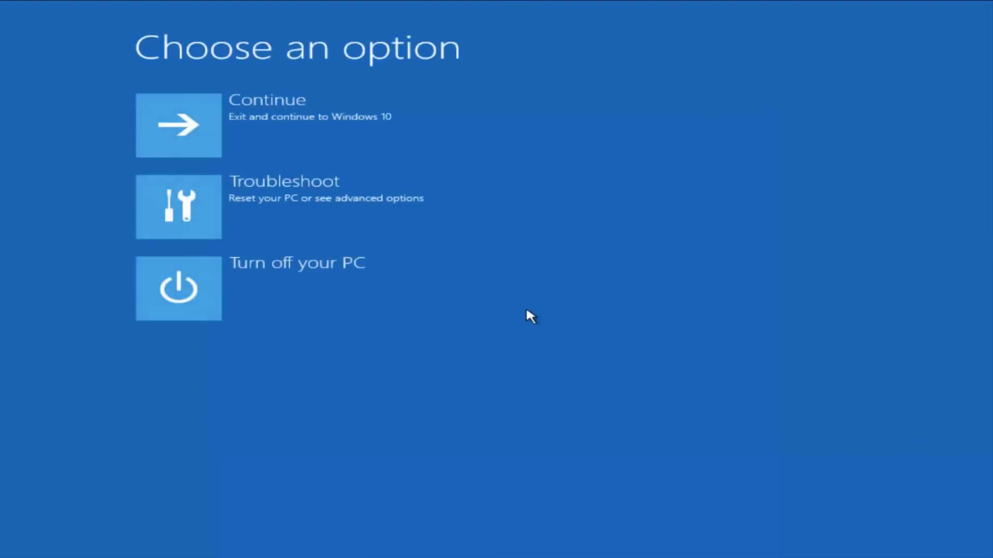
pyautogui.click(194, 214)
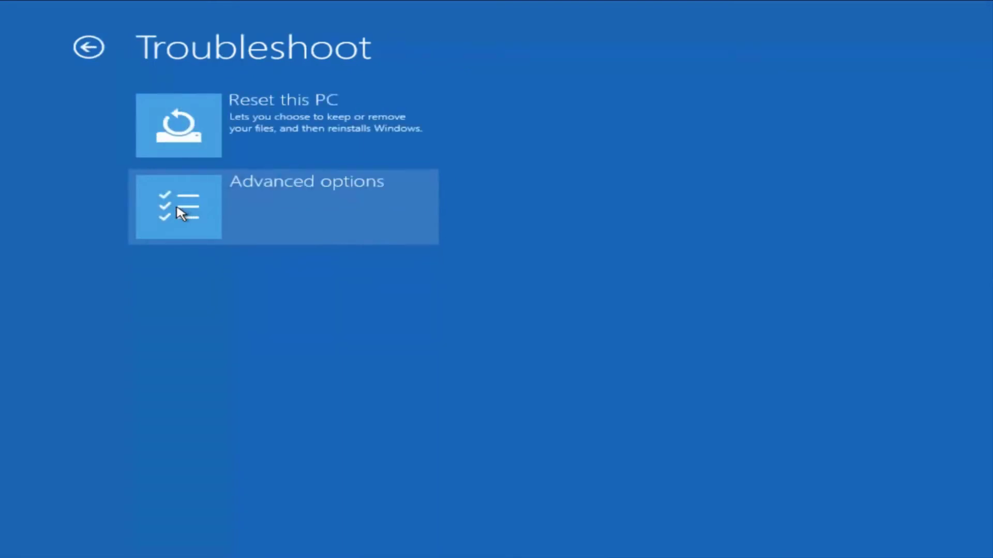
pyautogui.click(195, 228)
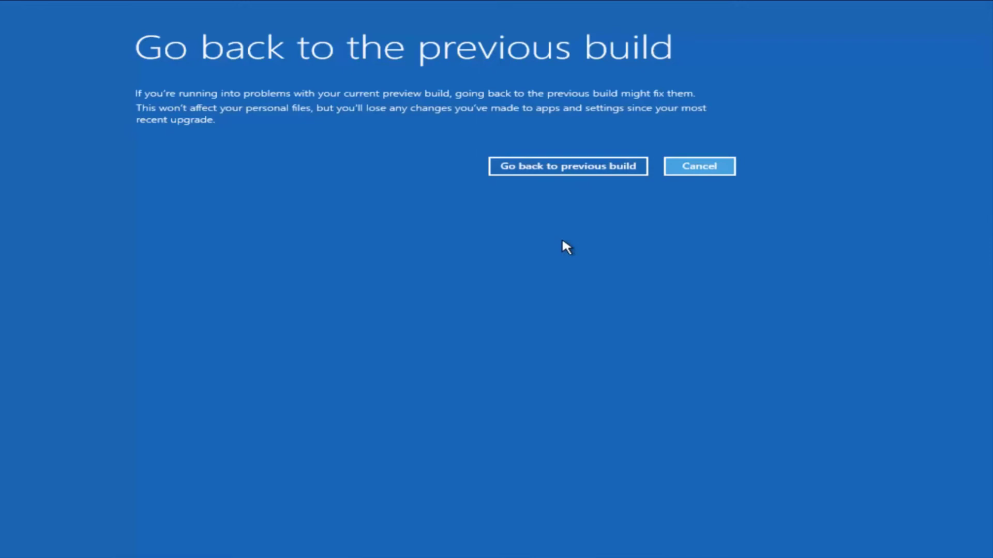
pyautogui.click(704, 170)
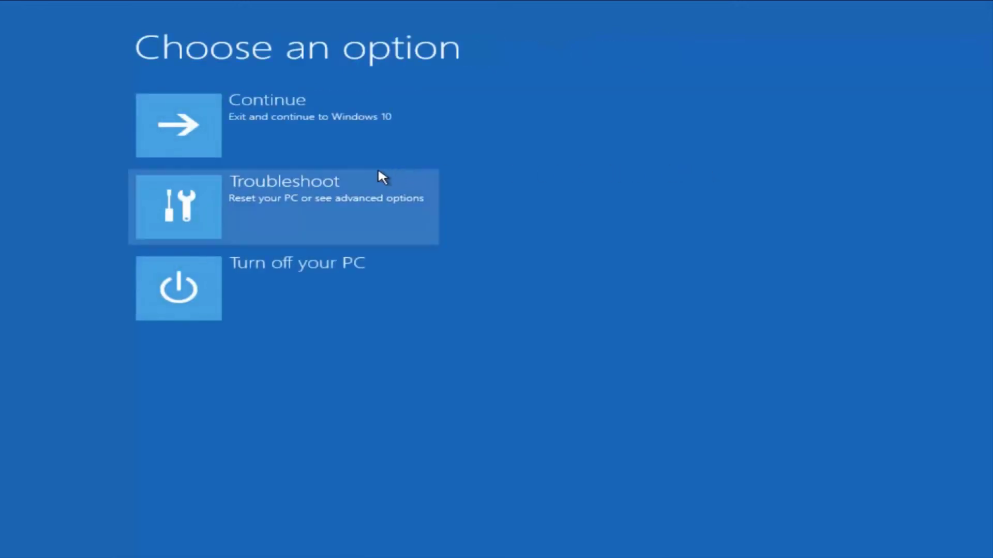
# Open Troubleshoot > Reset this PC, showing the Keep my files and Remove everything choices.
pyautogui.click(270, 192)
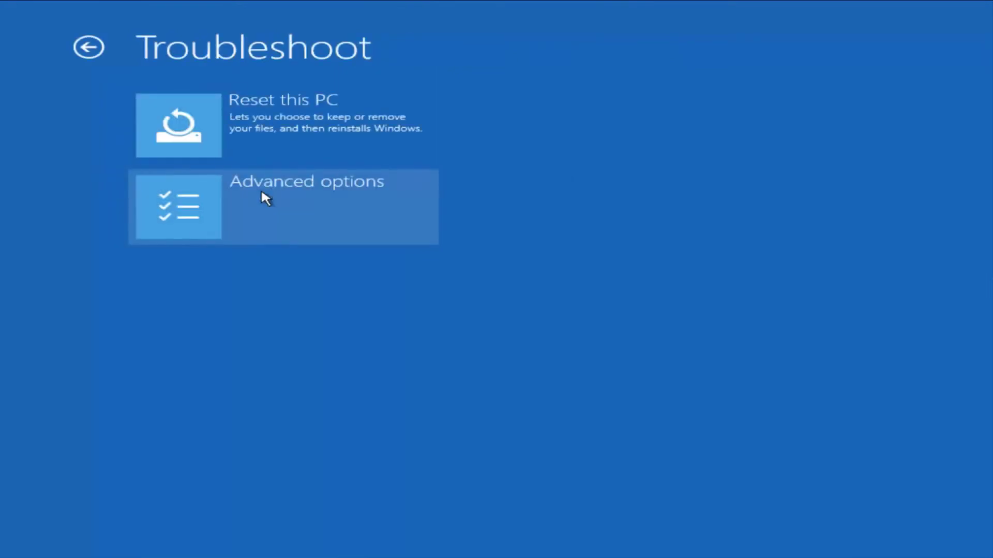
pyautogui.click(241, 126)
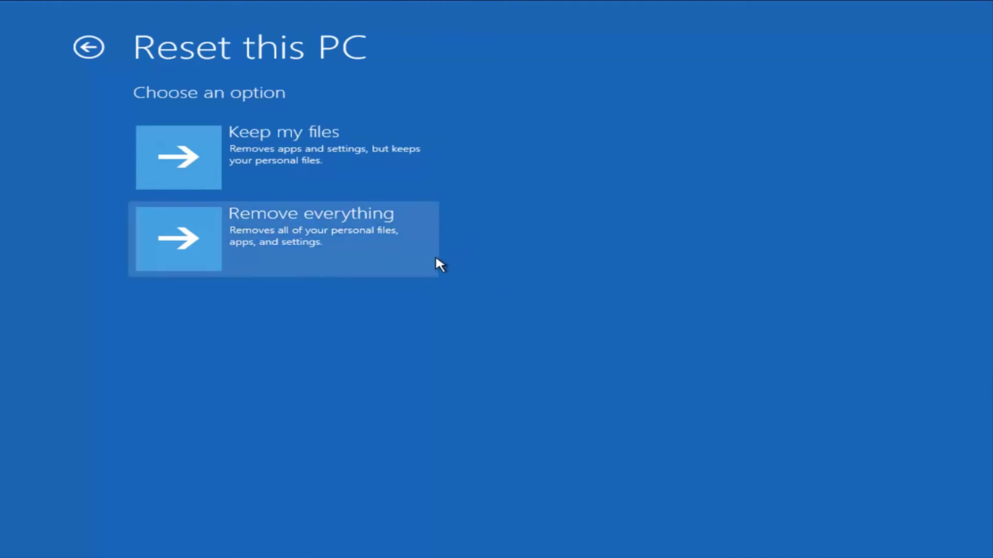
pyautogui.click(311, 253)
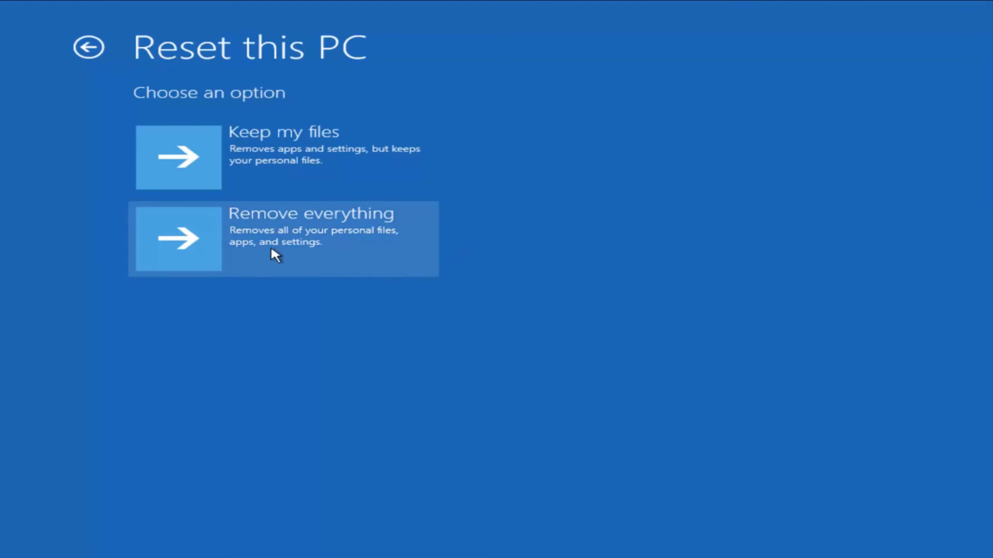
# Back out of Reset this PC and Troubleshoot to the Choose an option screen.
pyautogui.click(88, 47)
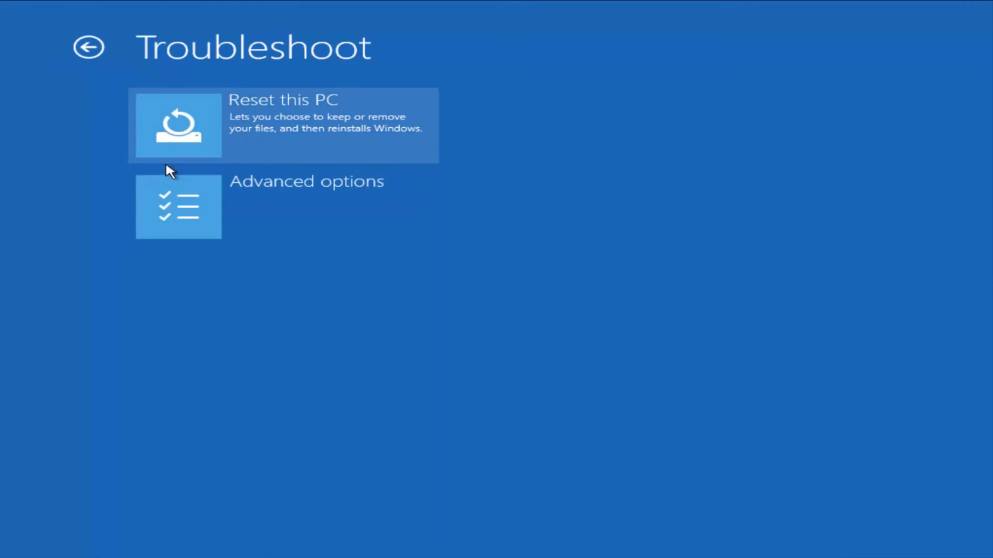
pyautogui.press('Escape')
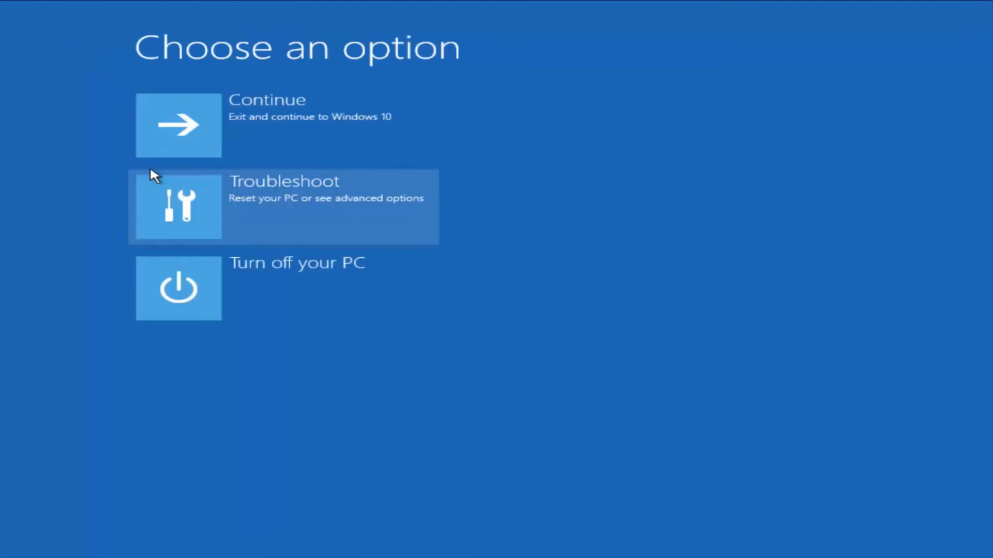